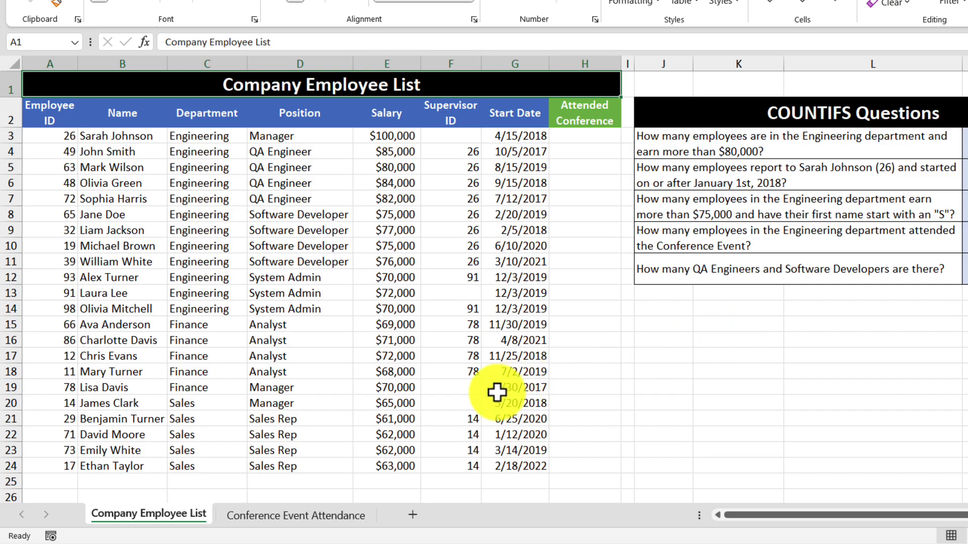
# Glance at the Conference Event Attendance sheet, then start a COUNTIFS formula in M3
pyautogui.click(307, 513)
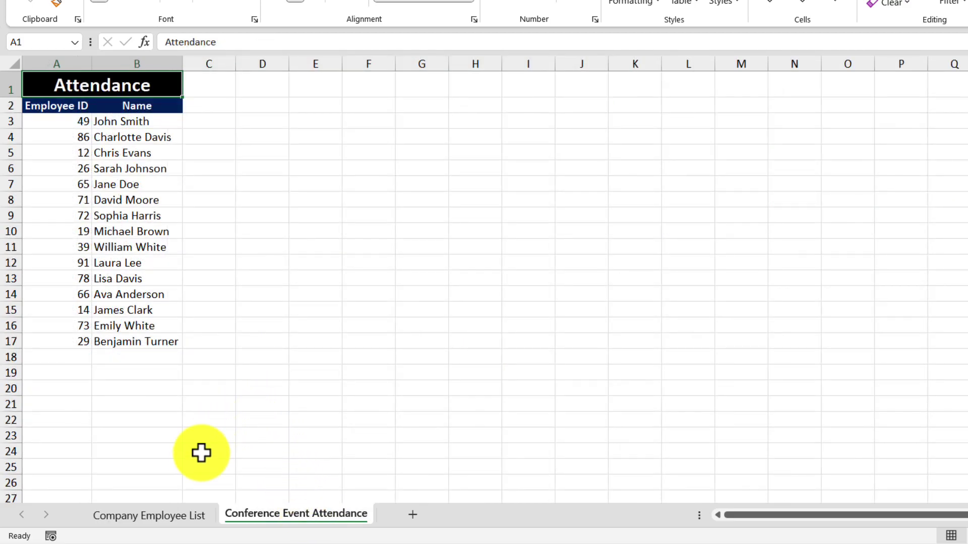
pyautogui.click(173, 512)
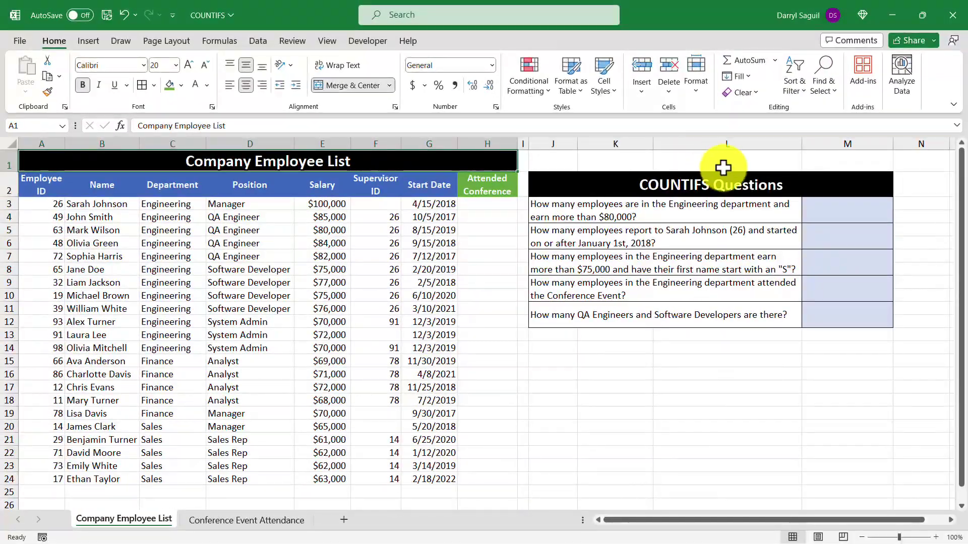
pyautogui.click(813, 212)
pyautogui.write('=')
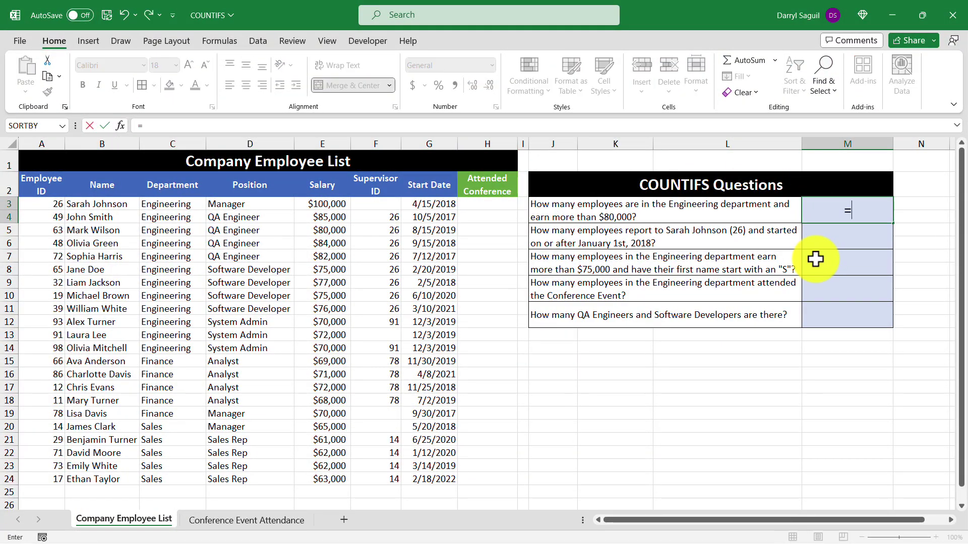
pyautogui.write('cou')
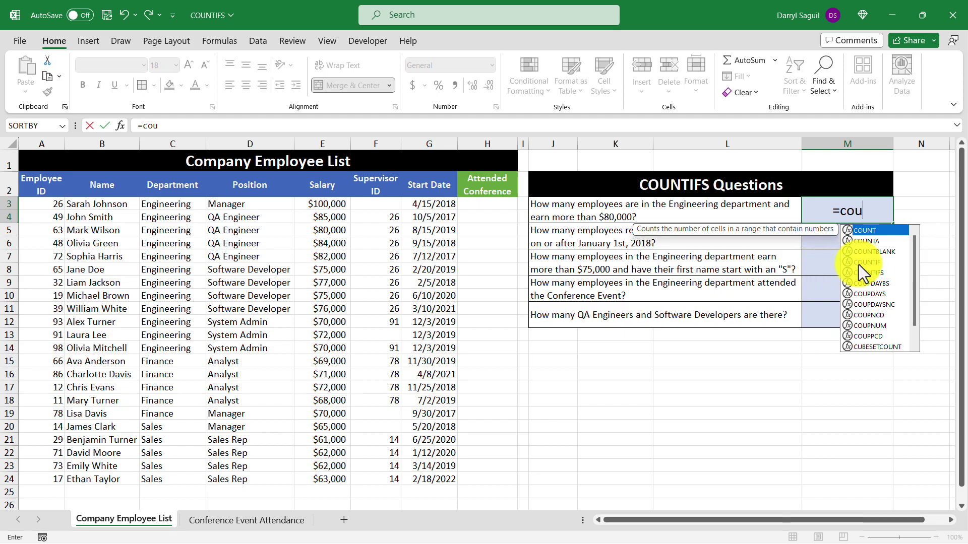
pyautogui.doubleClick(890, 273)
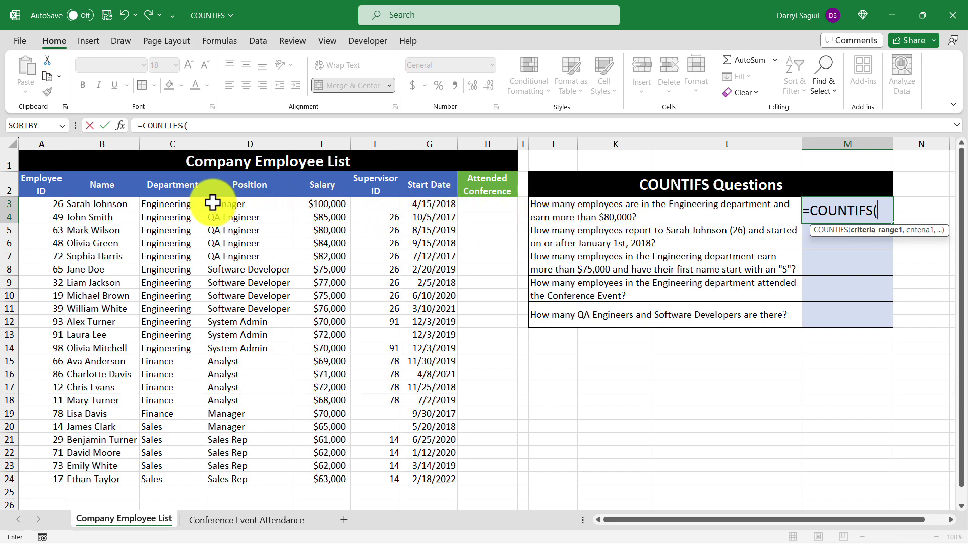
# Complete =COUNTIFS(C3:C24,"Engineering",E3:E24,">80000") so M3 shows 4
pyautogui.moveTo(191, 205); pyautogui.dragTo(196, 478)
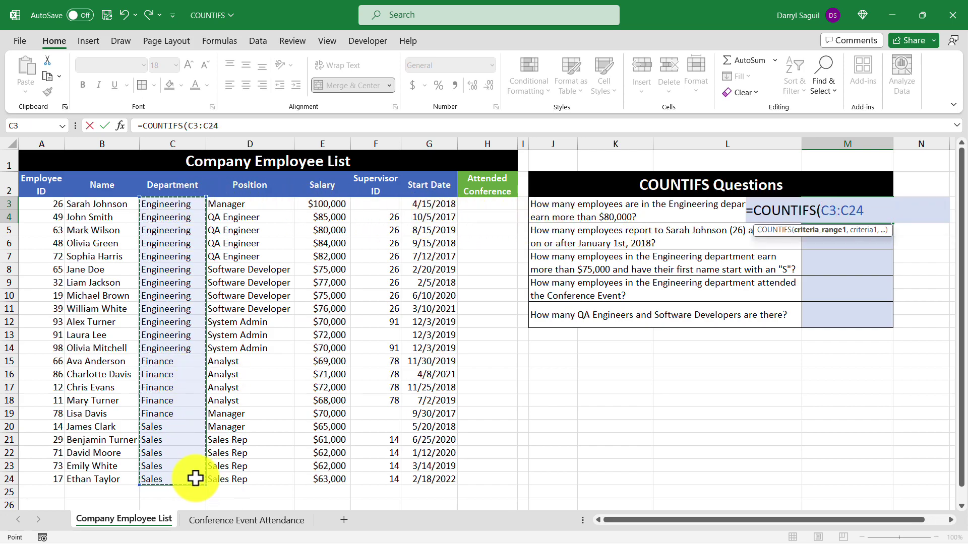
pyautogui.write(',"Engi')
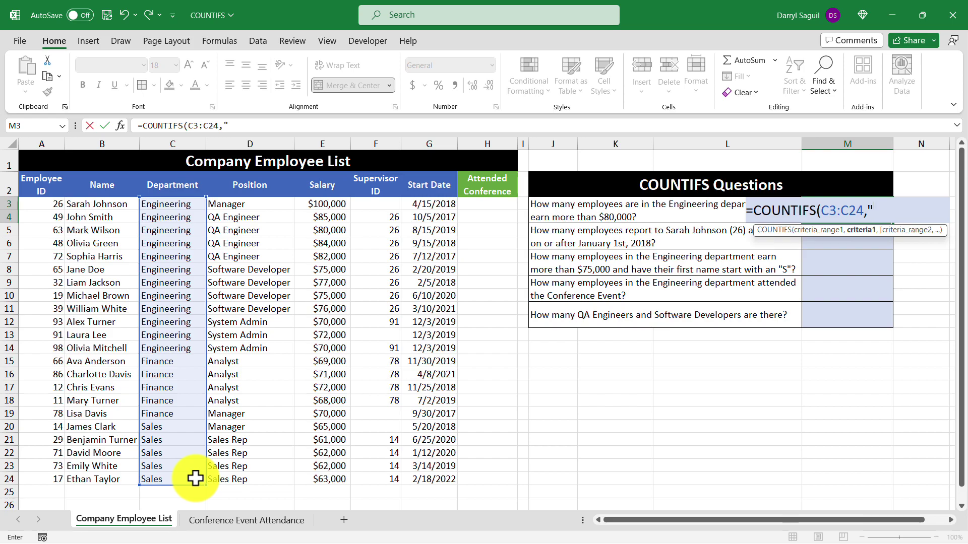
pyautogui.write('ner')
pyautogui.press('BackSpace')
pyautogui.write('eering",')
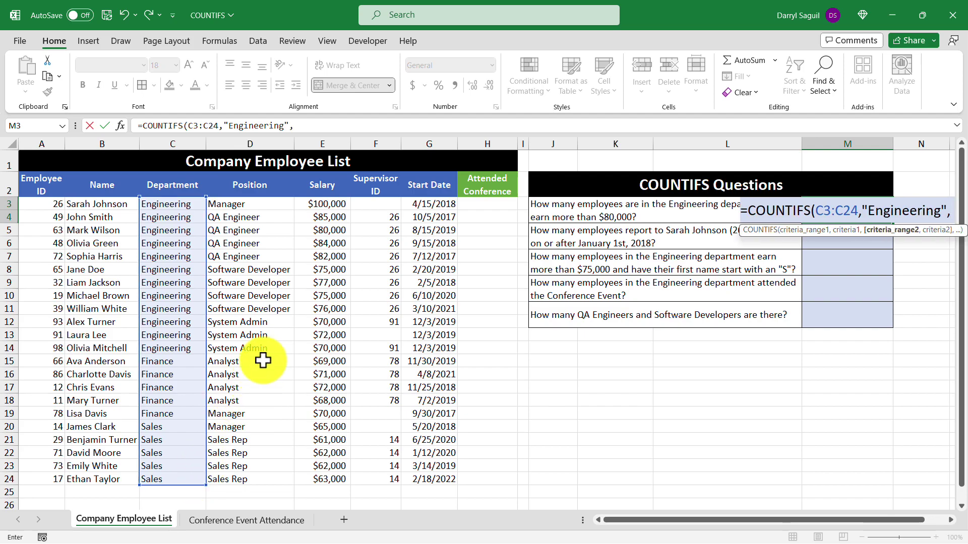
pyautogui.moveTo(318, 202); pyautogui.dragTo(335, 480)
pyautogui.write(',')
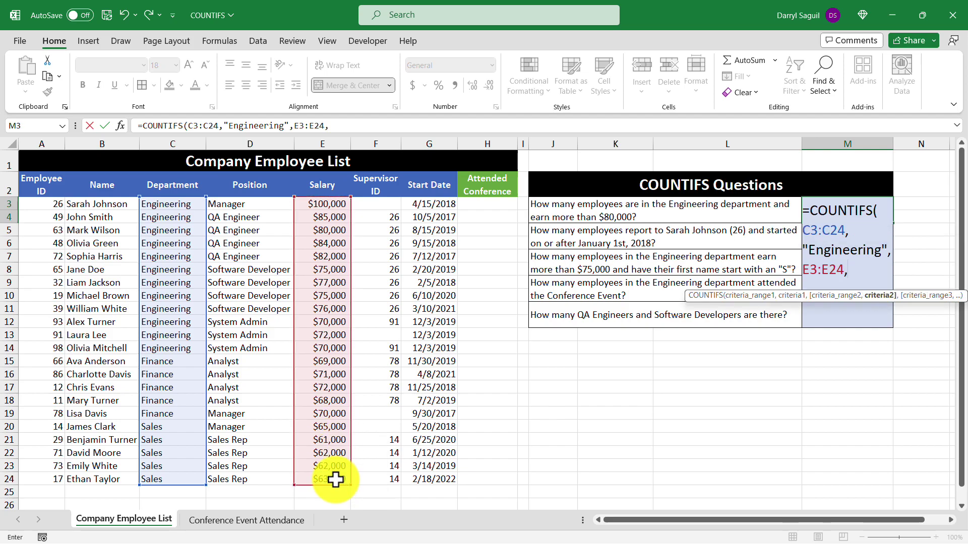
pyautogui.write('">80000")')
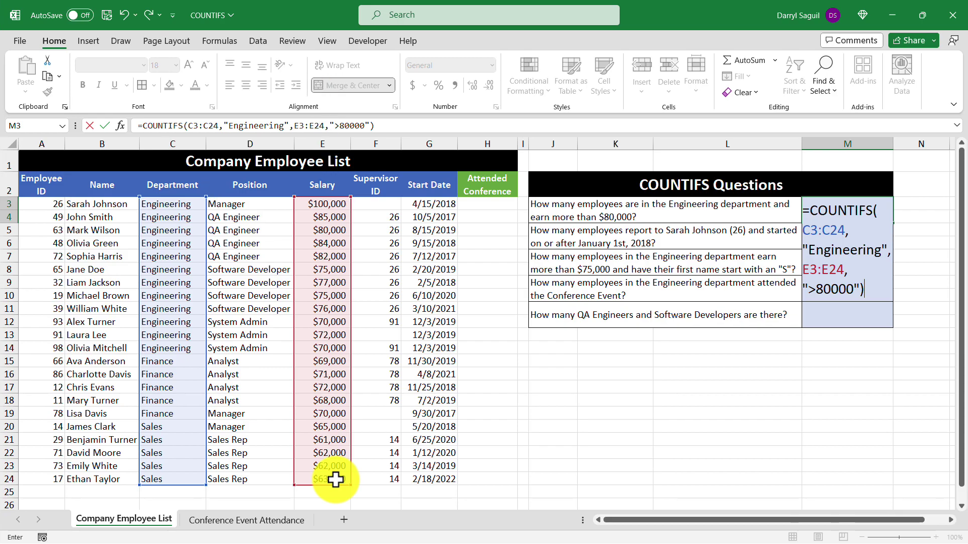
pyautogui.press('Return')
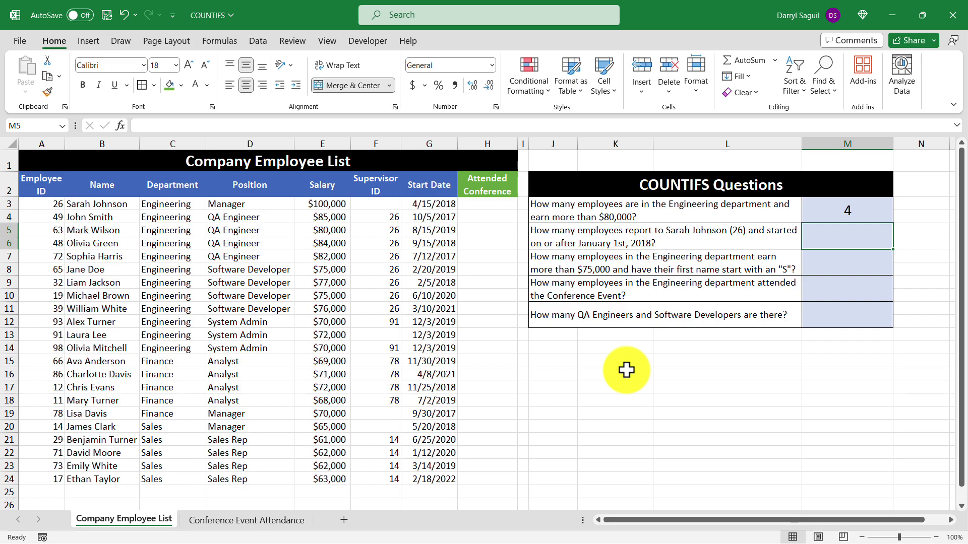
# Enter =COUNTIFS(F3:F24,26,G3:G24,">=1/1/2018") in M5, giving 6
pyautogui.write('=cou')
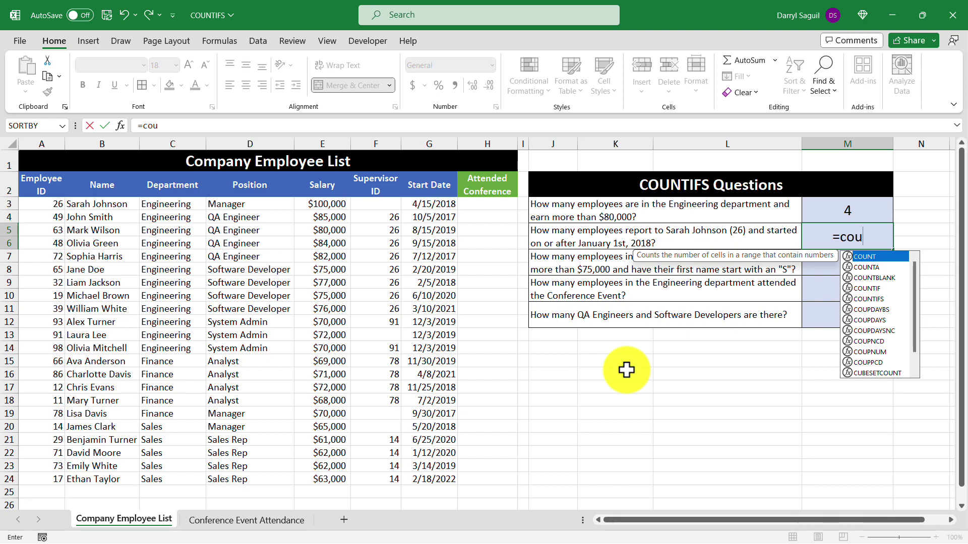
pyautogui.doubleClick(875, 298)
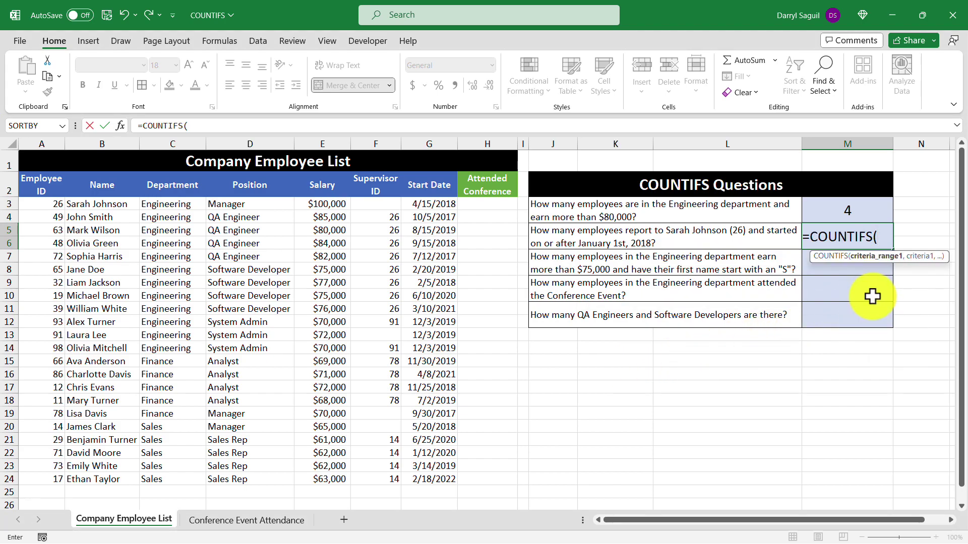
pyautogui.moveTo(378, 200); pyautogui.dragTo(384, 477)
pyautogui.write(',26,')
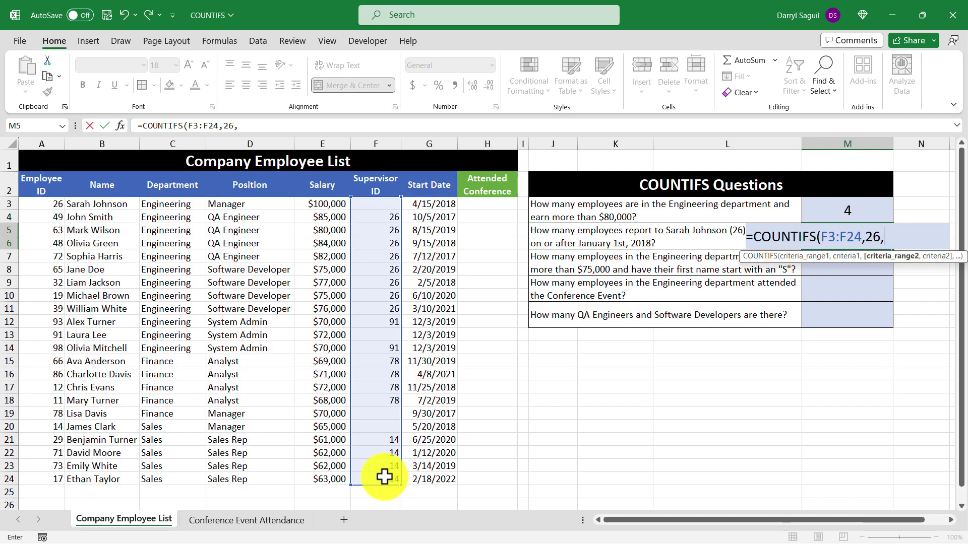
pyautogui.click(437, 202)
pyautogui.moveTo(438, 202); pyautogui.dragTo(440, 479)
pyautogui.write(',')
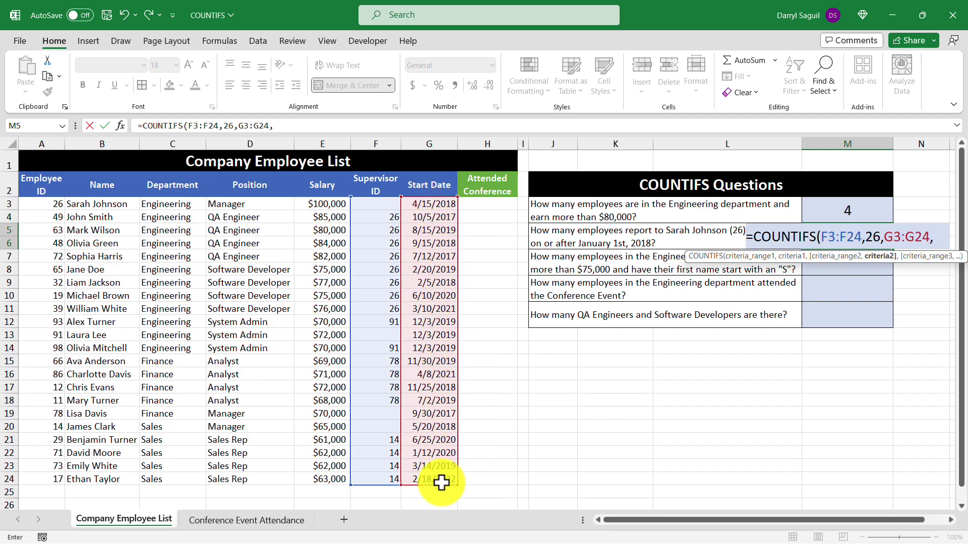
pyautogui.write('"')
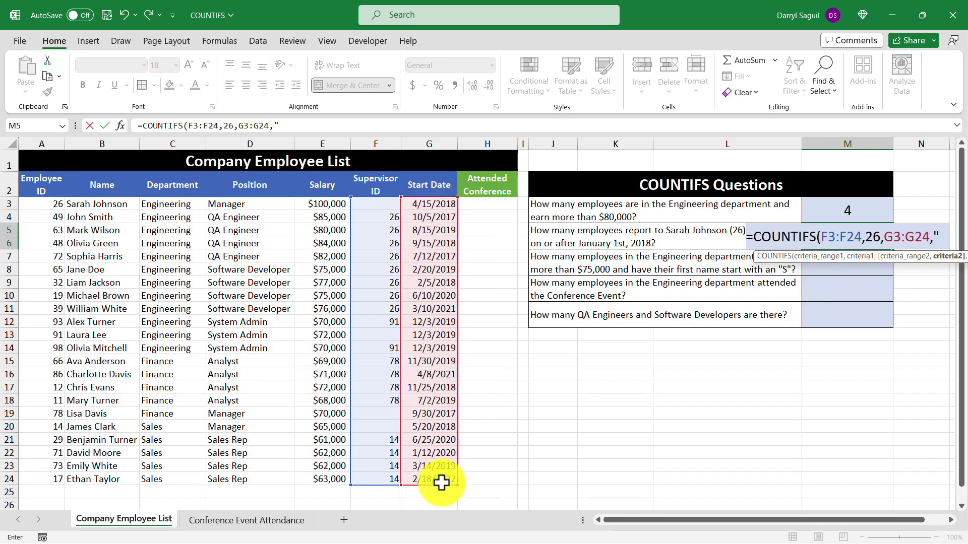
pyautogui.write('>=1')
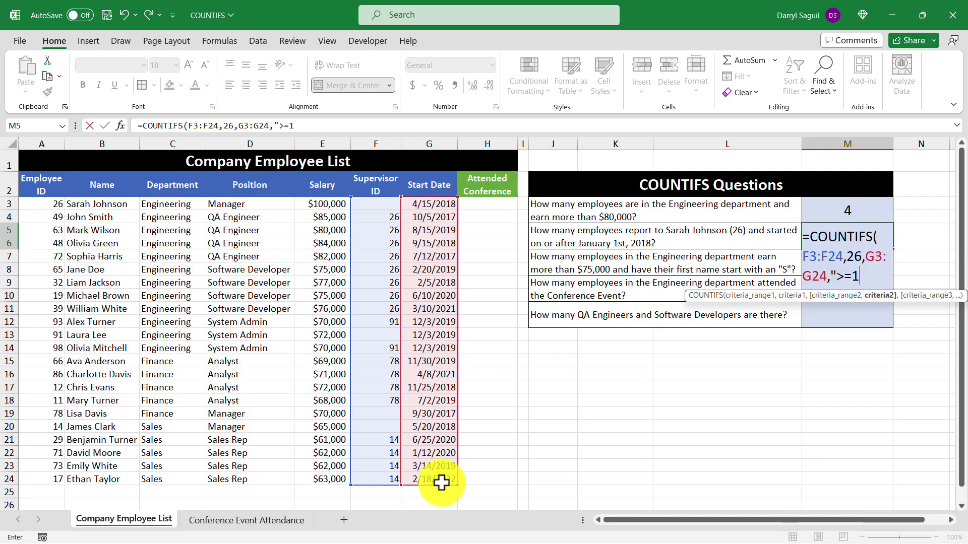
pyautogui.write('/1/2018")')
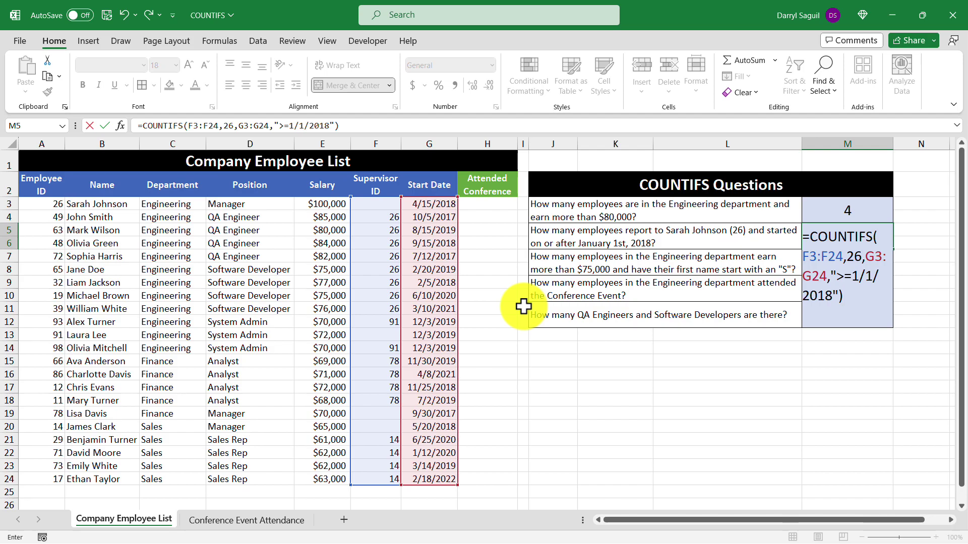
pyautogui.press('Return')
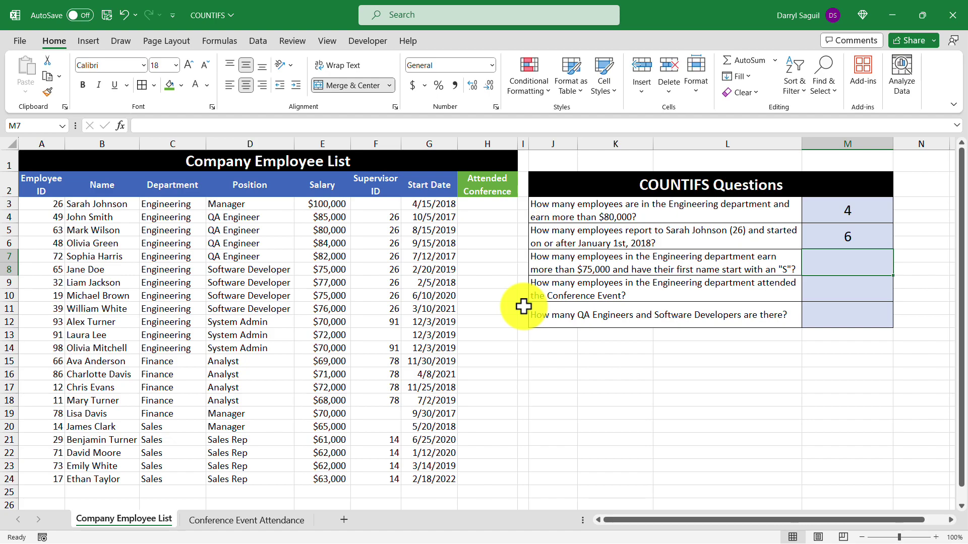
# Enter =COUNTIFS(C3:C24,"Engineering",E3:E24,">75000",B3:B24,"S*") in M7, giving 2
pyautogui.write('=cou')
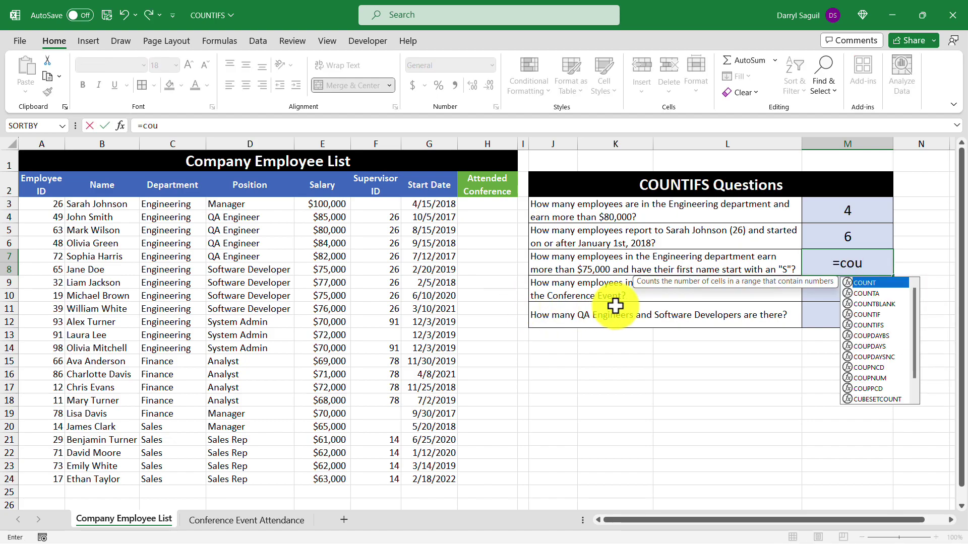
pyautogui.doubleClick(869, 327)
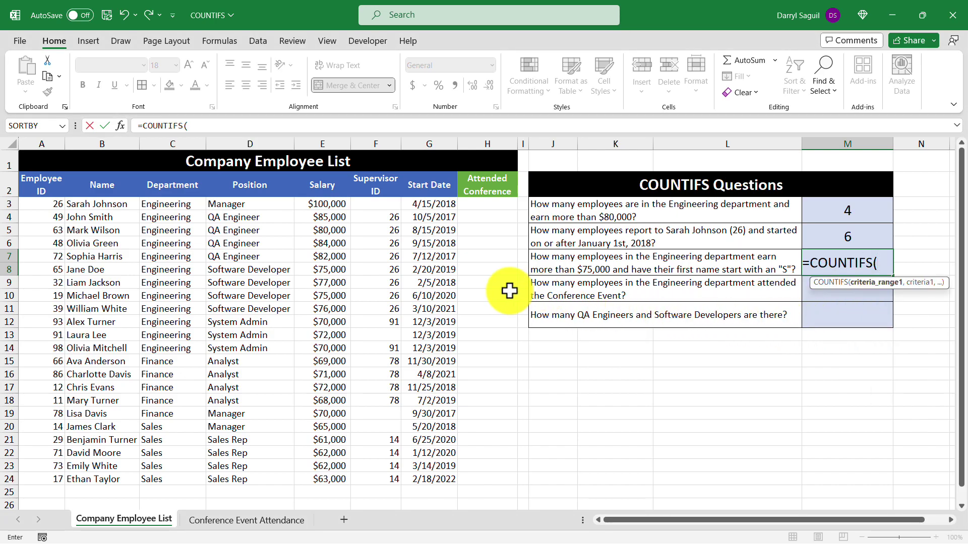
pyautogui.moveTo(188, 200); pyautogui.dragTo(183, 478)
pyautogui.write(',"Enginee')
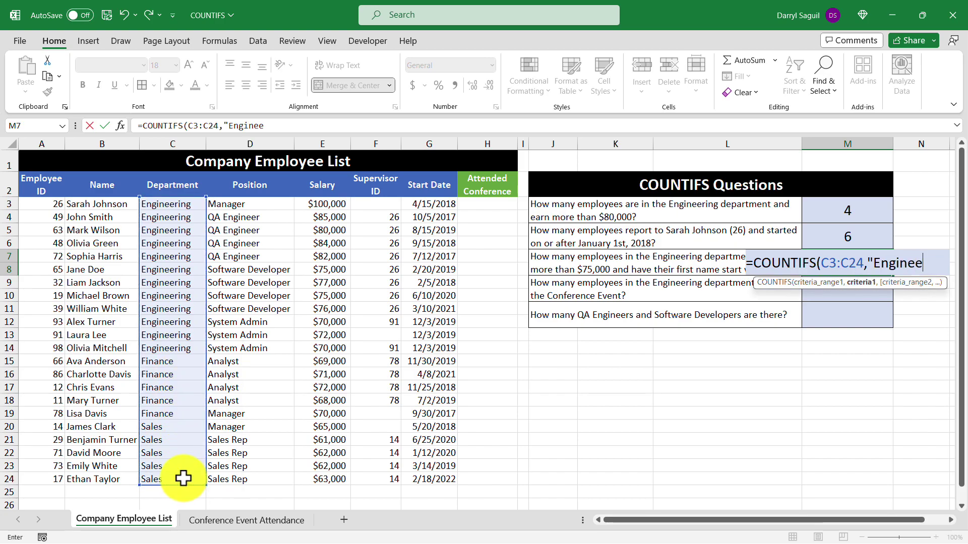
pyautogui.write('ring",')
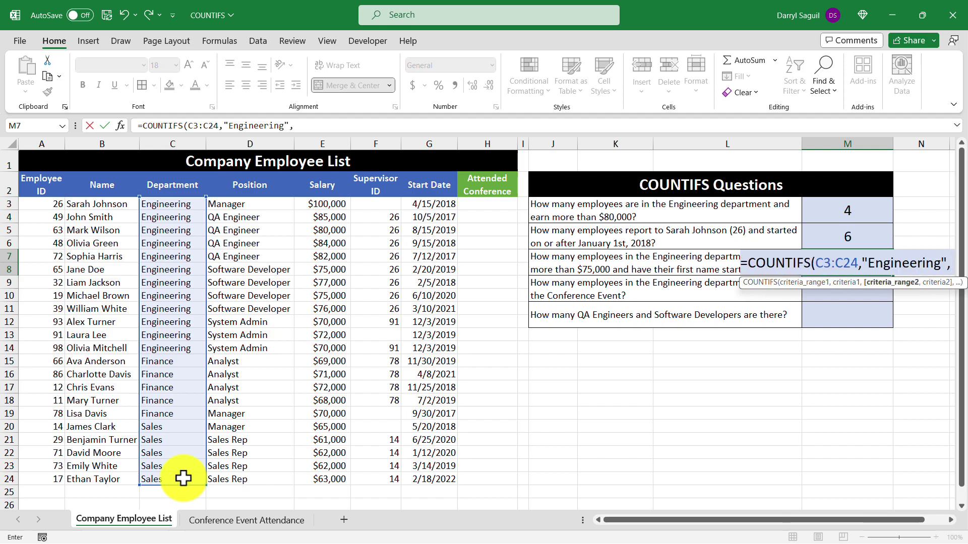
pyautogui.moveTo(324, 201); pyautogui.dragTo(334, 480)
pyautogui.write(',"')
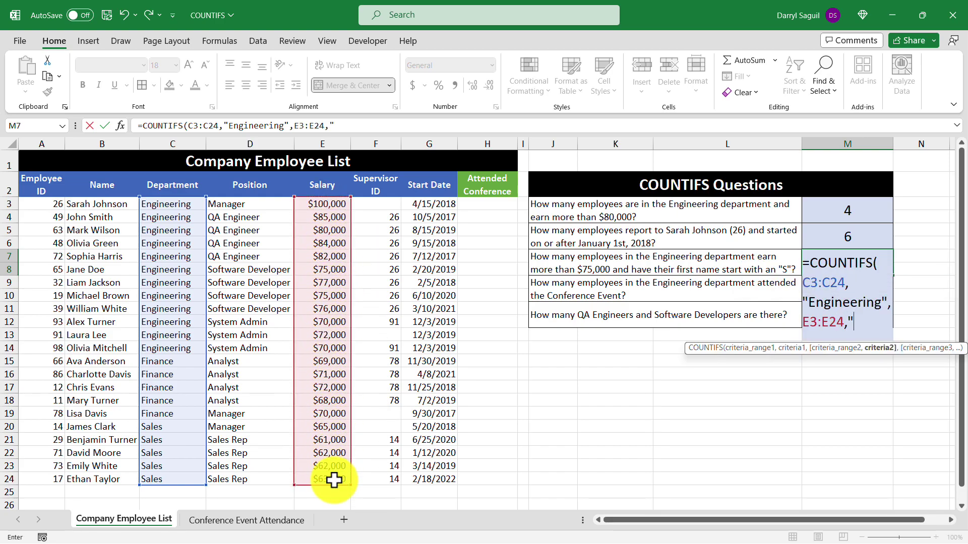
pyautogui.write('>75000",')
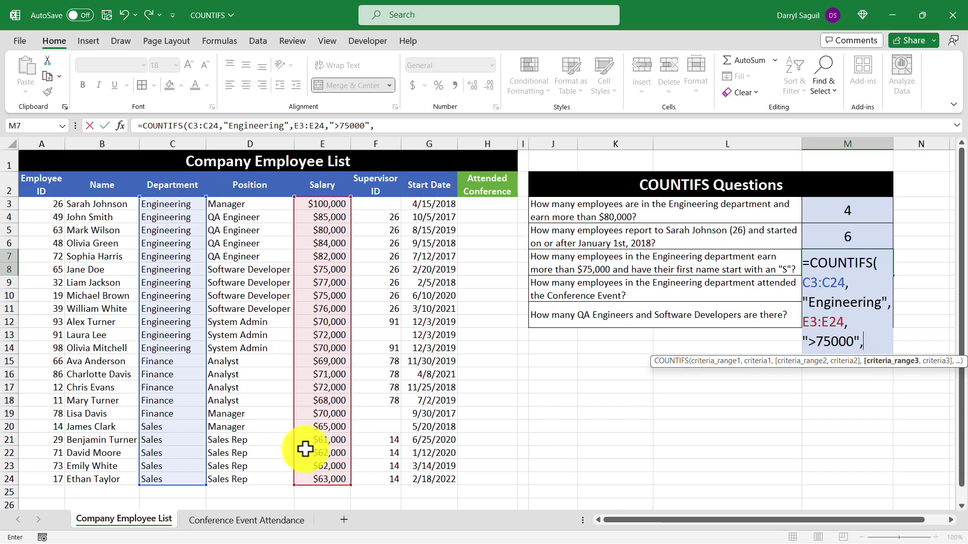
pyautogui.click(108, 205)
pyautogui.moveTo(108, 214); pyautogui.dragTo(108, 477)
pyautogui.write(',')
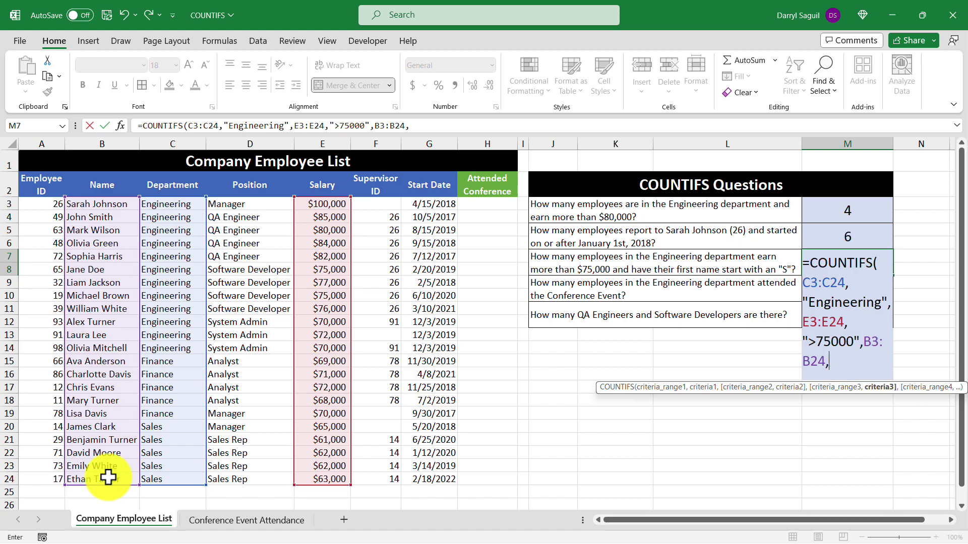
pyautogui.write('"S*")')
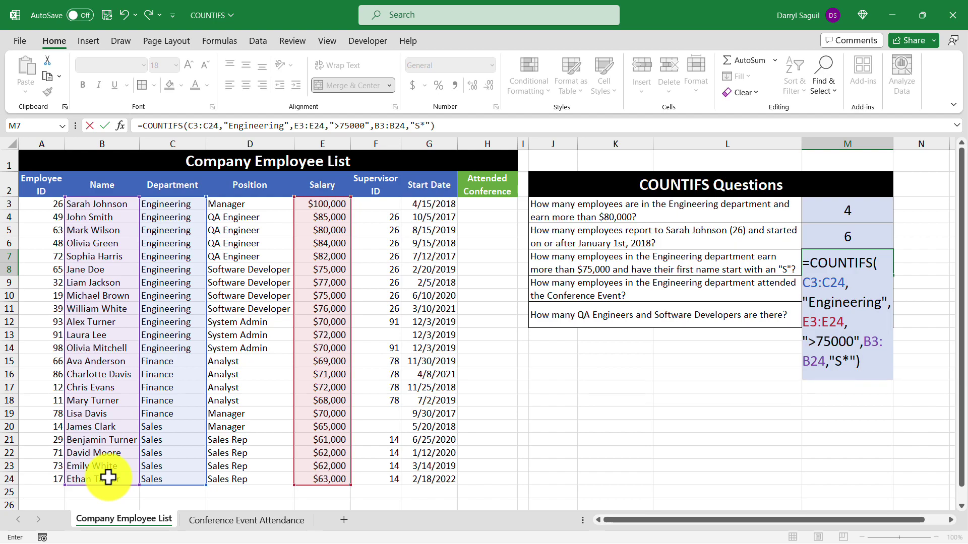
pyautogui.press('Return')
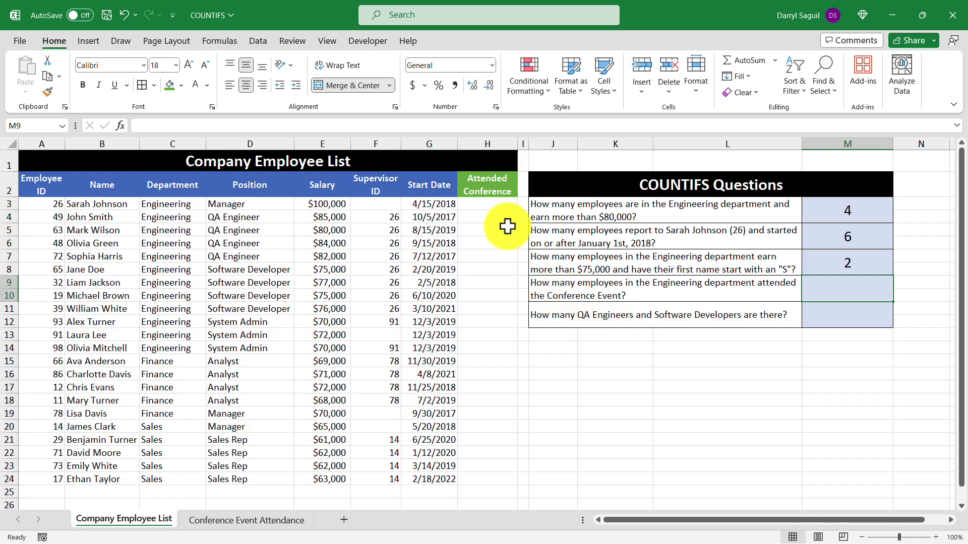
pyautogui.click(488, 204)
# In H3, count employee A3 in the attendance list's absolute range $A$3:$A$17, giving 1
pyautogui.write('=cou')
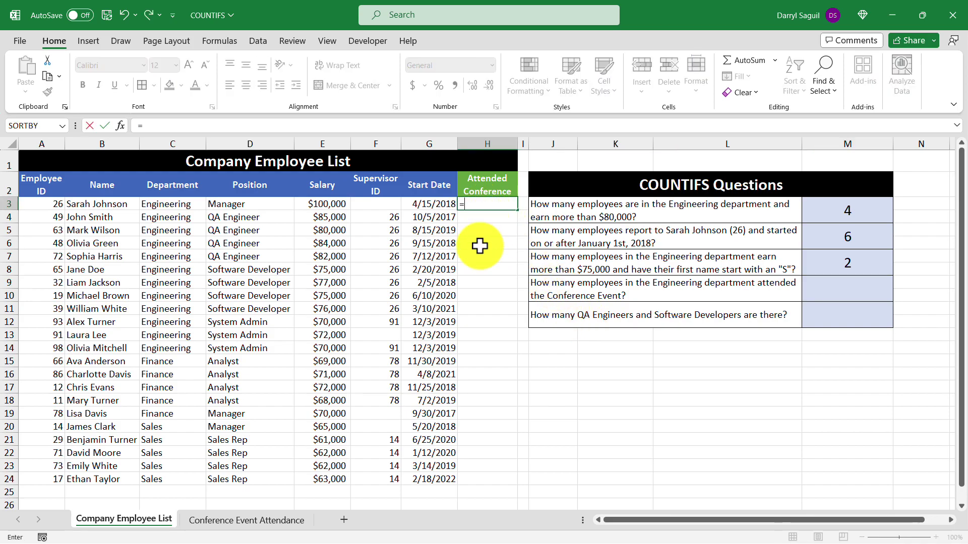
pyautogui.doubleClick(494, 259)
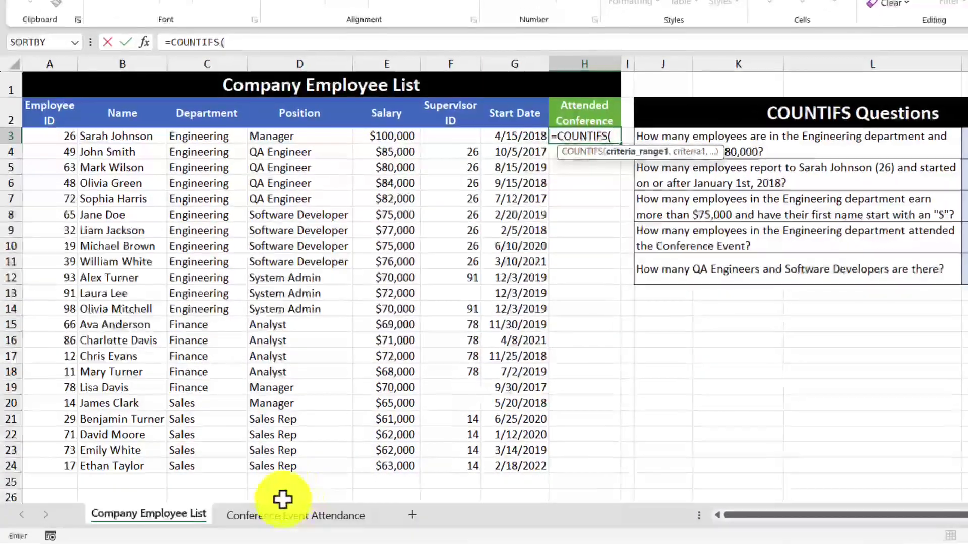
pyautogui.click(273, 515)
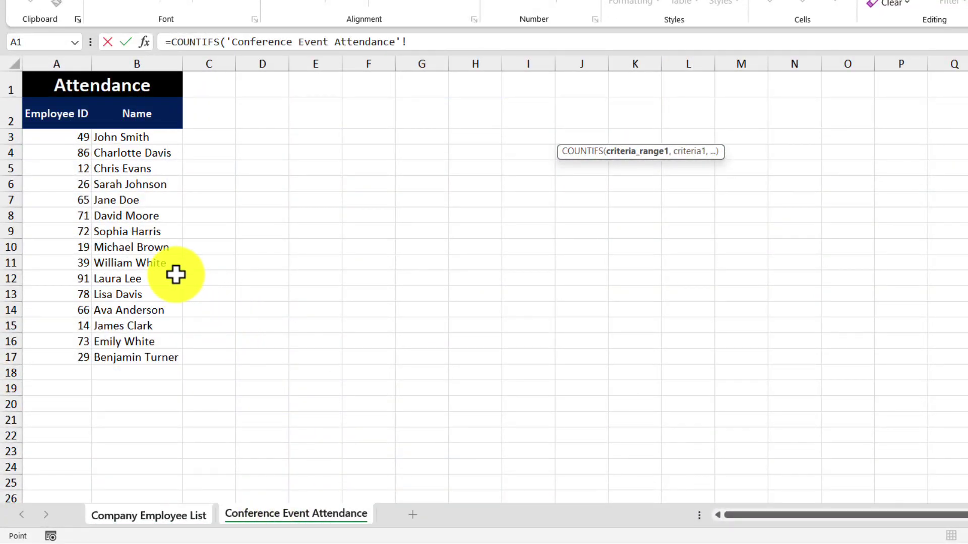
pyautogui.moveTo(59, 136); pyautogui.dragTo(66, 356)
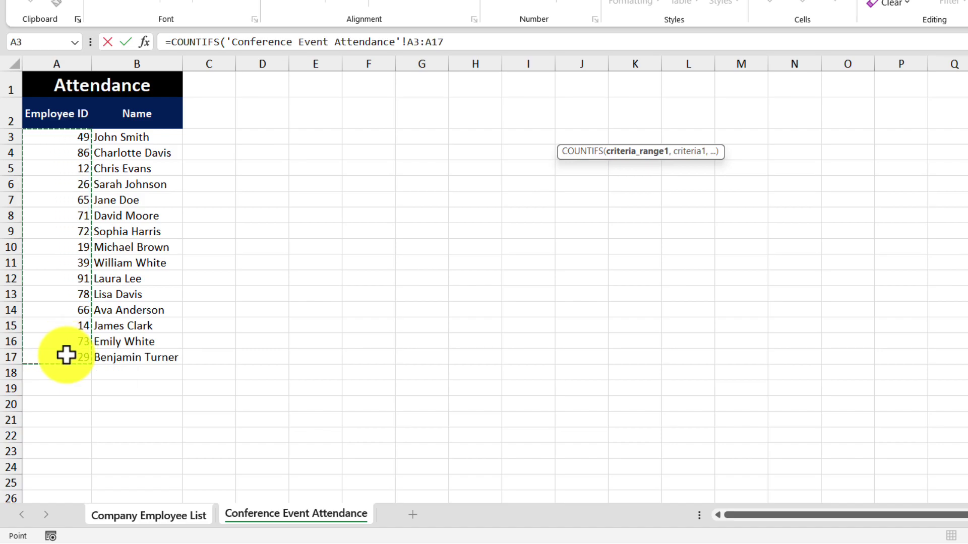
pyautogui.press('F4')
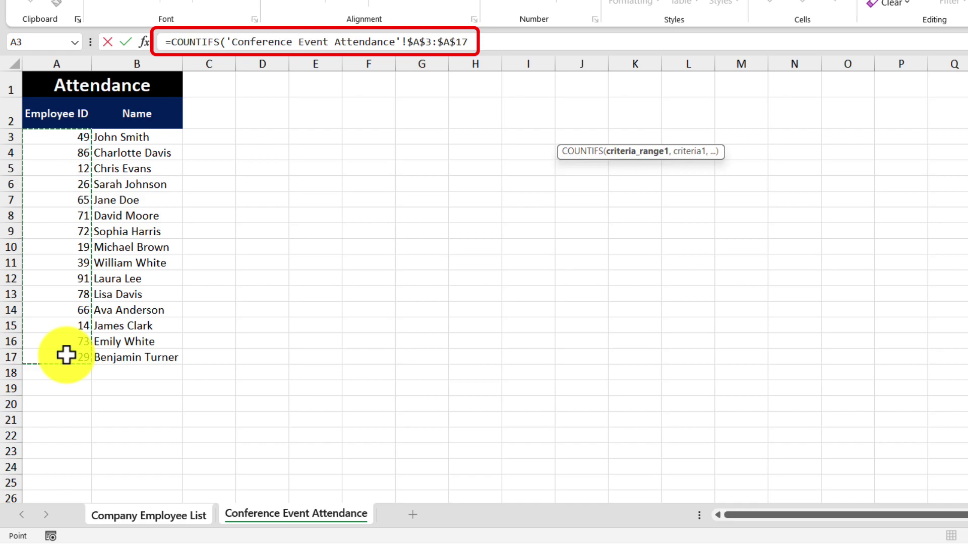
pyautogui.write(',')
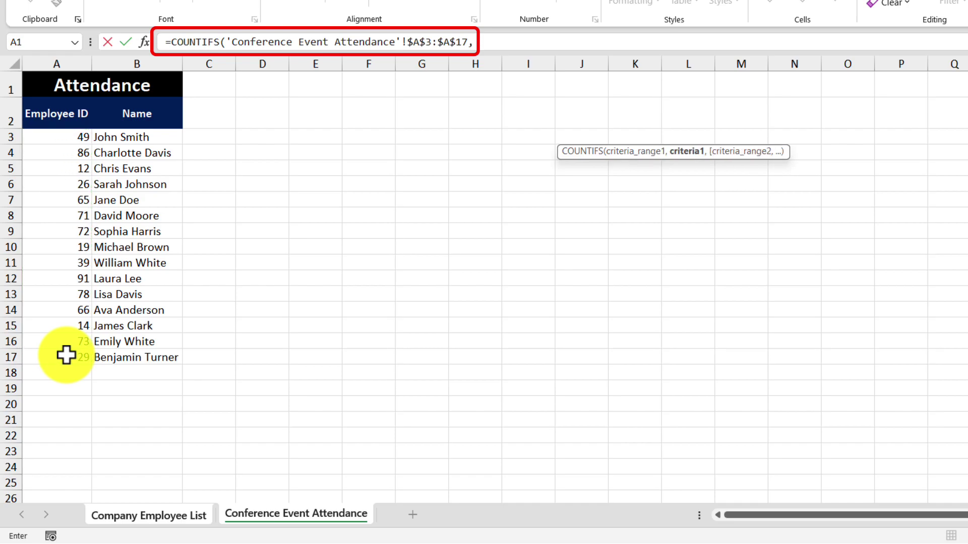
pyautogui.click(156, 516)
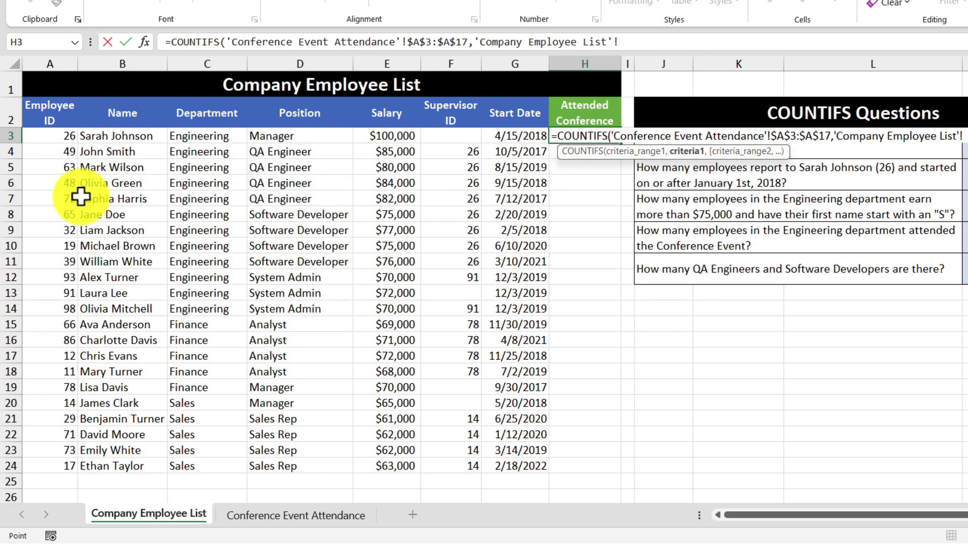
pyautogui.click(39, 134)
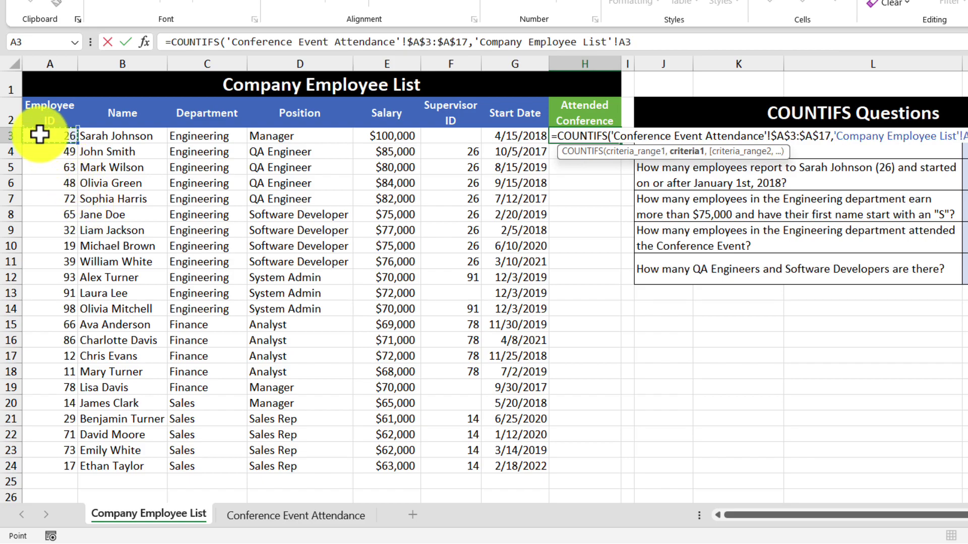
pyautogui.press('Return')
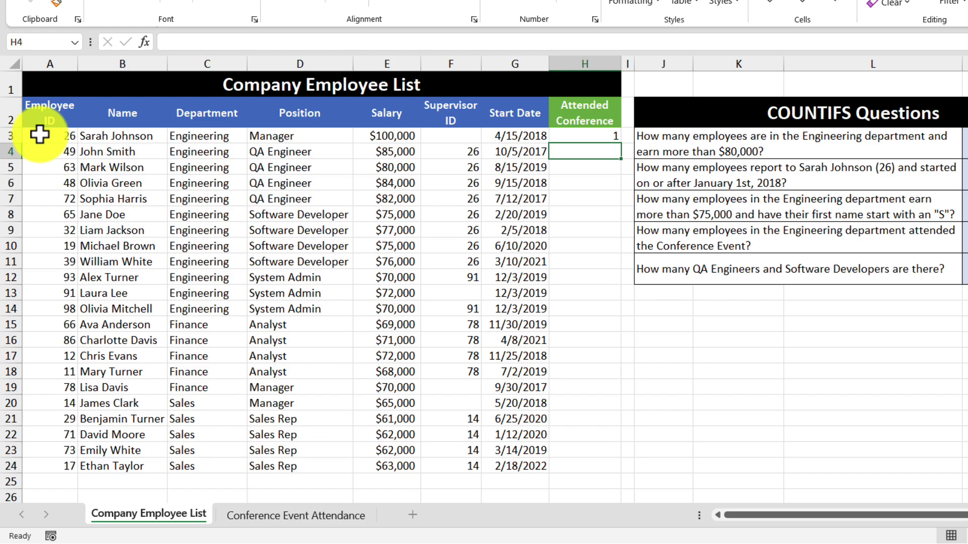
# Fill the H3 attendance formula down through H24
pyautogui.click(598, 135)
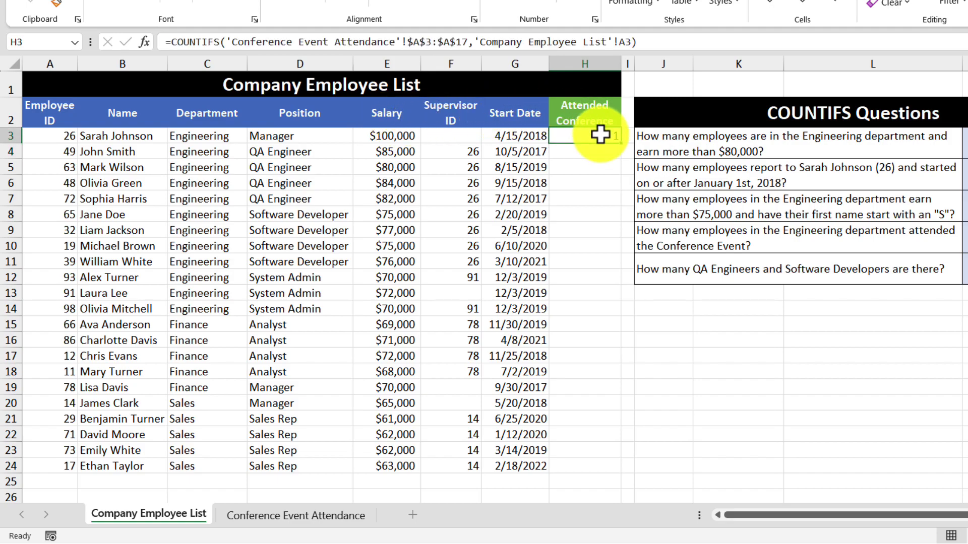
pyautogui.doubleClick(622, 144)
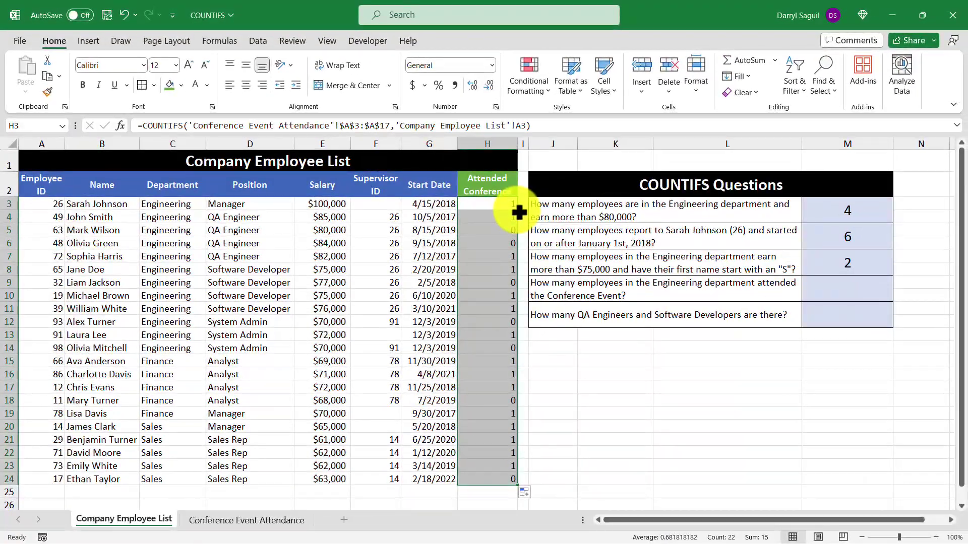
pyautogui.click(852, 288)
# Enter =COUNTIFS(C3:C24,"Engineering",H3:H24,1) in M9, giving 7
pyautogui.write('=cou')
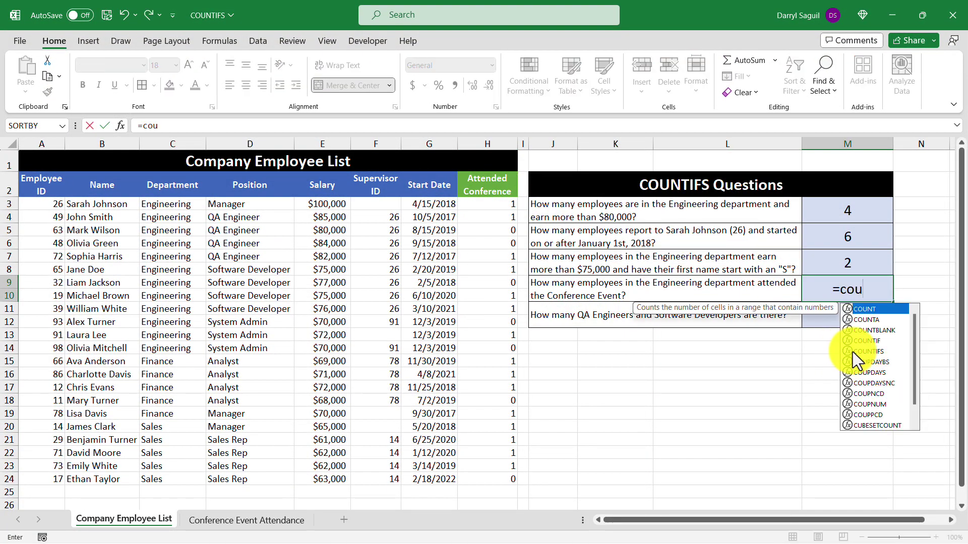
pyautogui.doubleClick(860, 352)
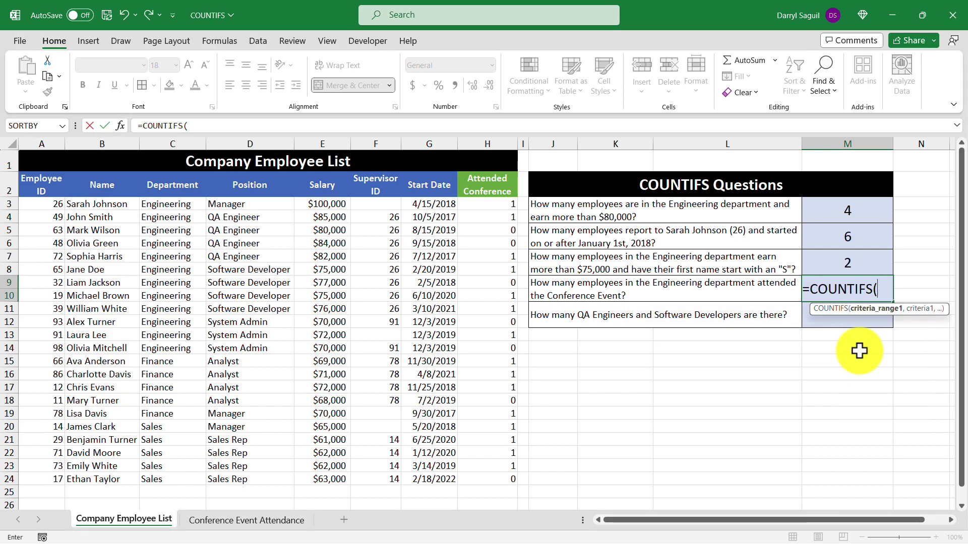
pyautogui.moveTo(179, 206); pyautogui.dragTo(180, 481)
pyautogui.write(',"Engineering",')
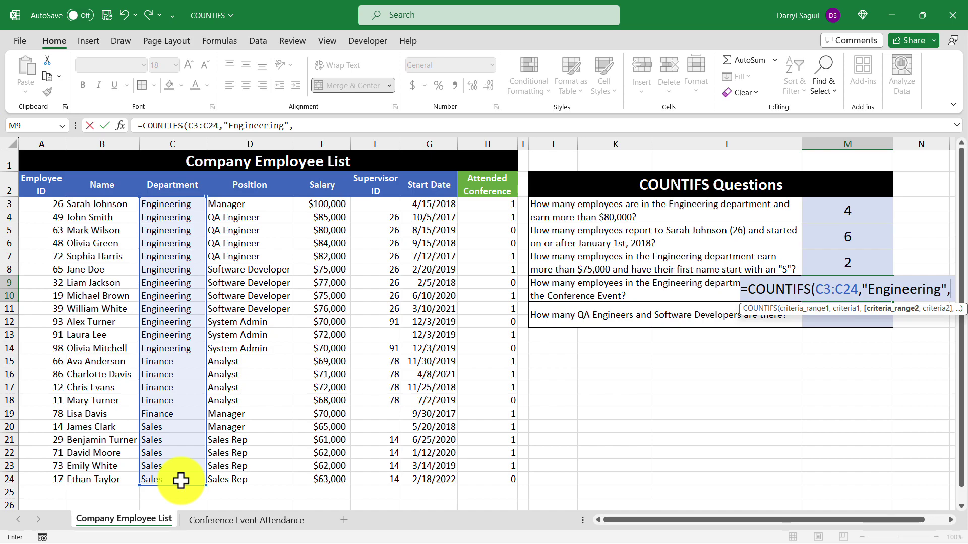
pyautogui.moveTo(488, 204); pyautogui.dragTo(503, 478)
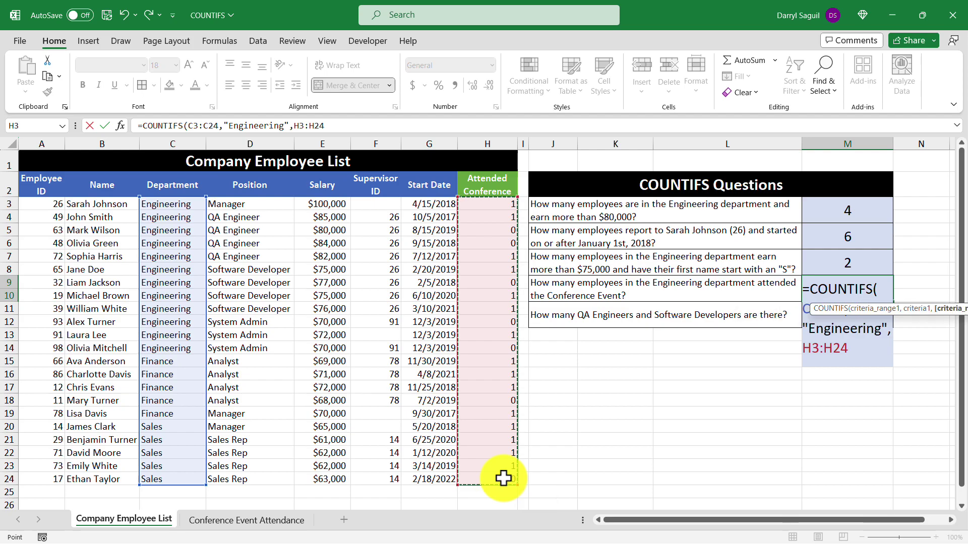
pyautogui.write(',1)')
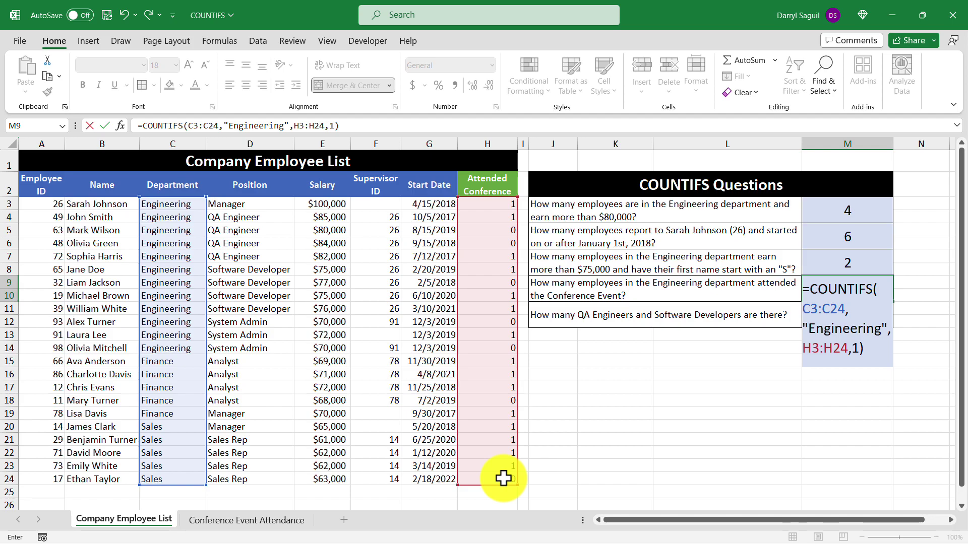
pyautogui.press('Return')
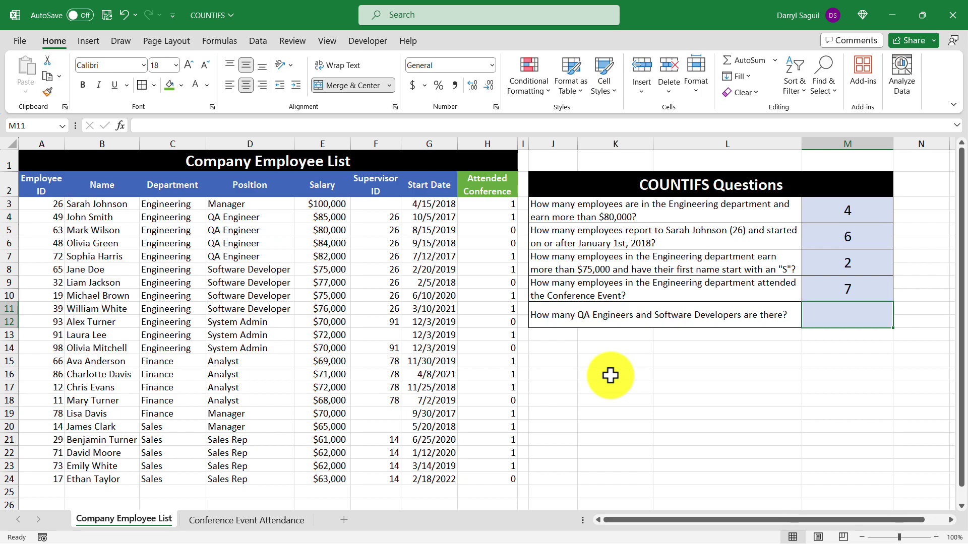
# In M11, begin with =COUNTIFS(D3:D24,"QA Engineer") to count QA Engineers
pyautogui.write('=cou')
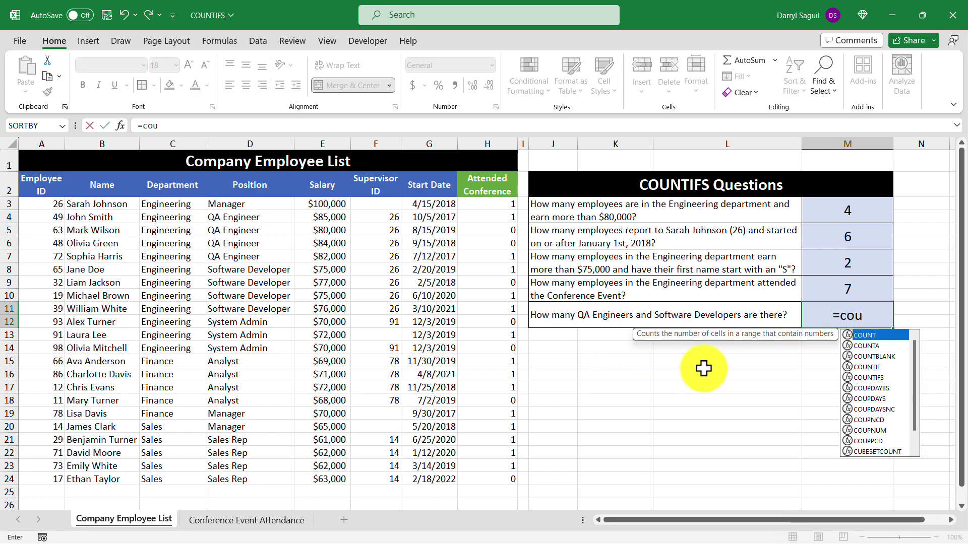
pyautogui.doubleClick(864, 378)
pyautogui.moveTo(276, 204); pyautogui.dragTo(276, 474)
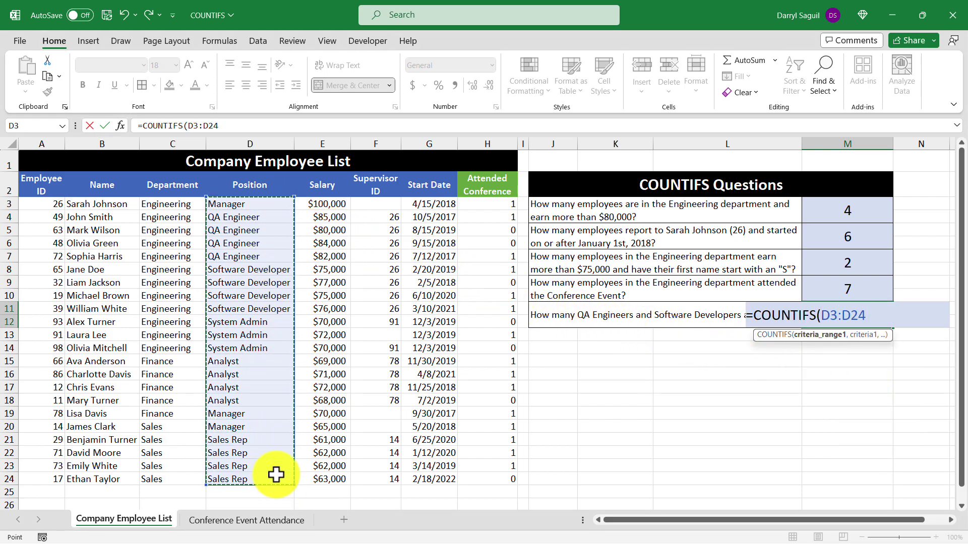
pyautogui.write(',"QA')
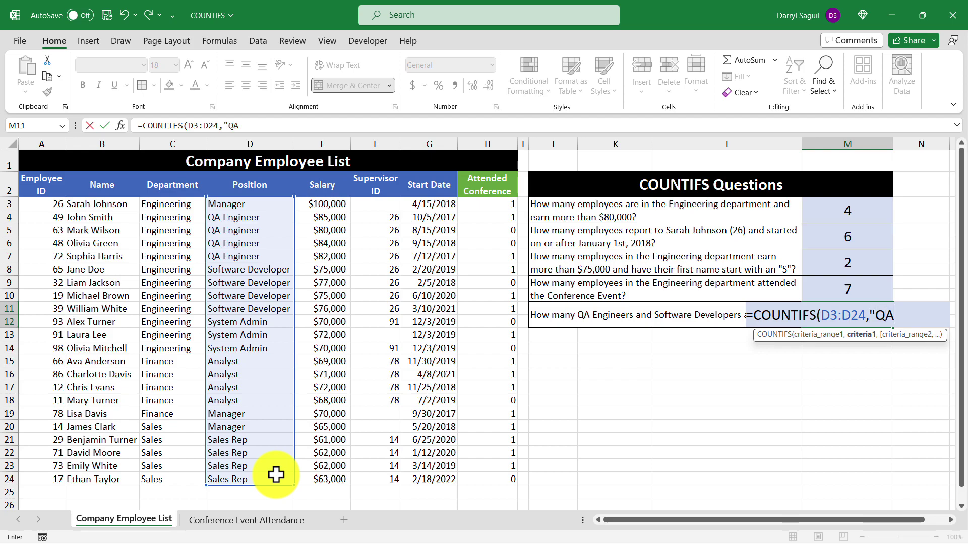
pyautogui.write(' Engineer")')
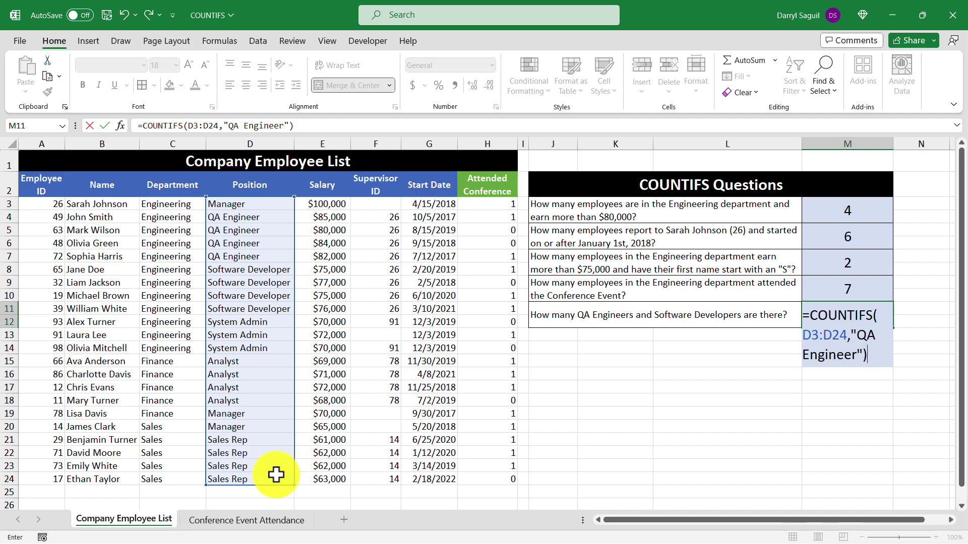
# Add +COUNTIFS(D3:D24,"Software Developer") so M11 shows the combined total of 8
pyautogui.write('+Cou')
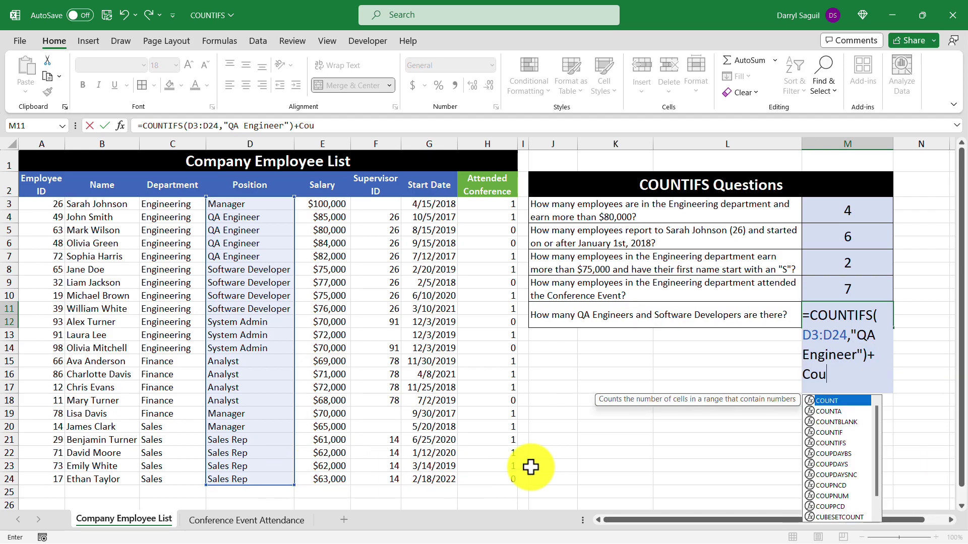
pyautogui.doubleClick(846, 442)
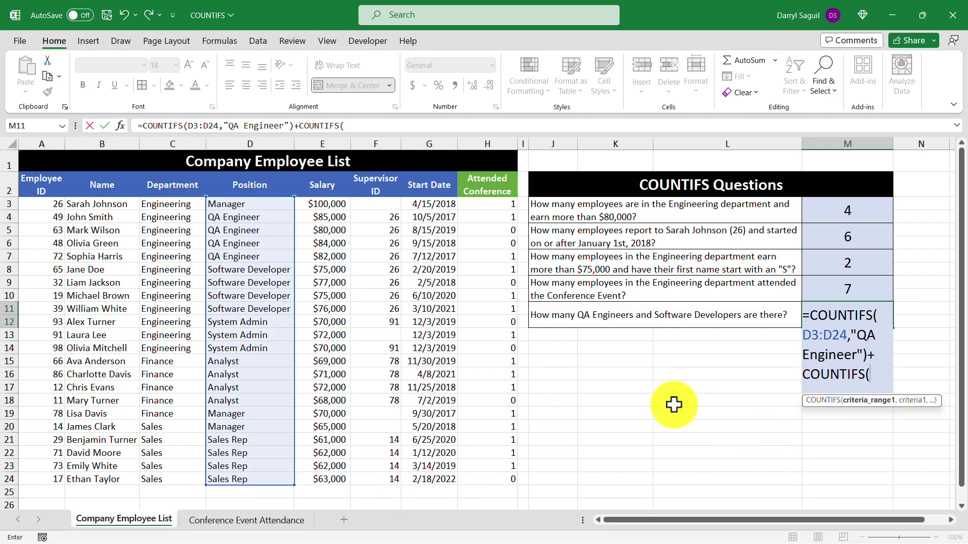
pyautogui.click(270, 204)
pyautogui.moveTo(270, 205); pyautogui.dragTo(275, 480)
pyautogui.write(',')
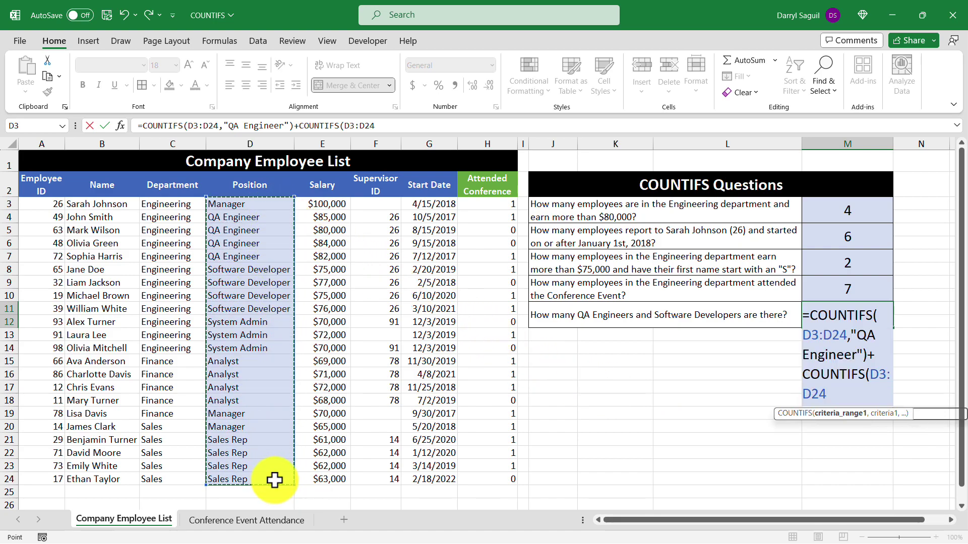
pyautogui.write('"Sofr')
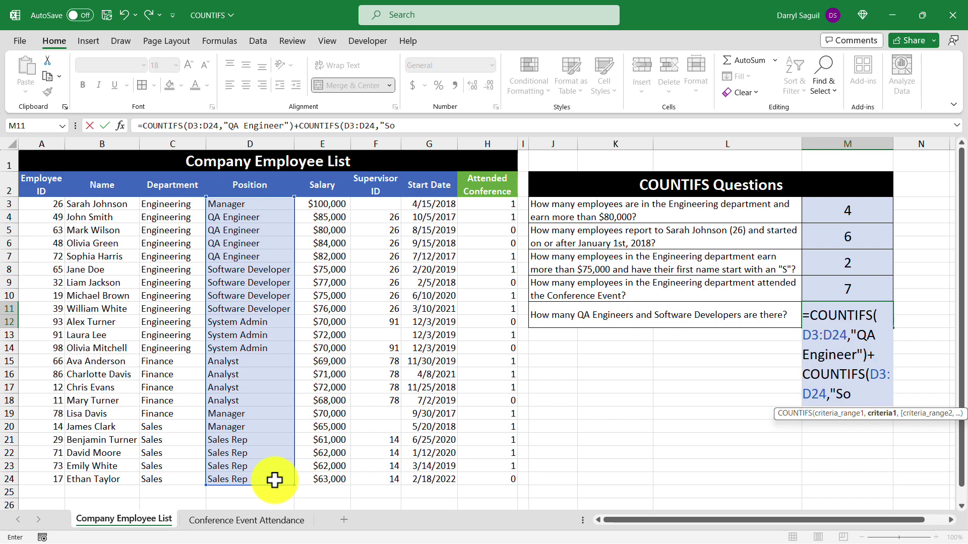
pyautogui.press('BackSpace')
pyautogui.write('tware En')
pyautogui.press('BackSpace')
pyautogui.press('BackSpace')
pyautogui.write('Develo')
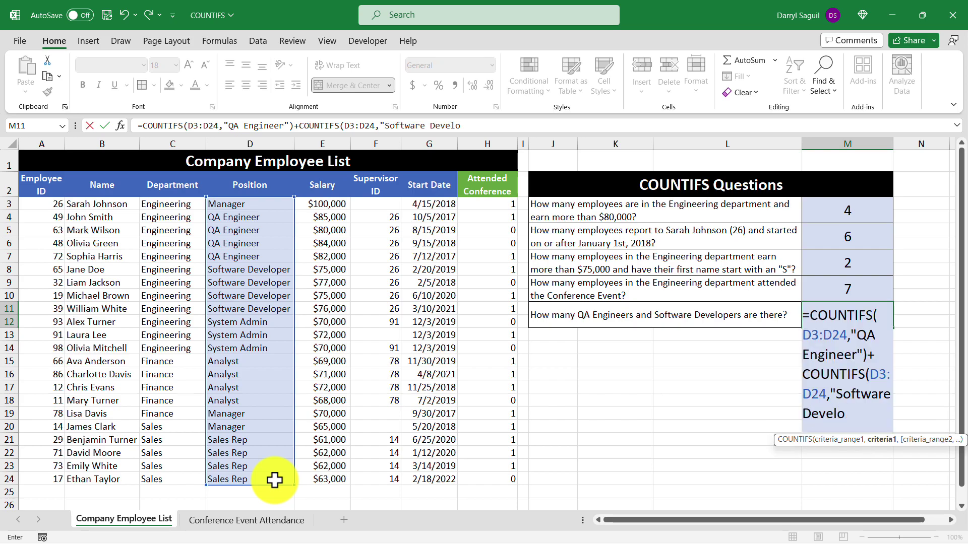
pyautogui.write('per")')
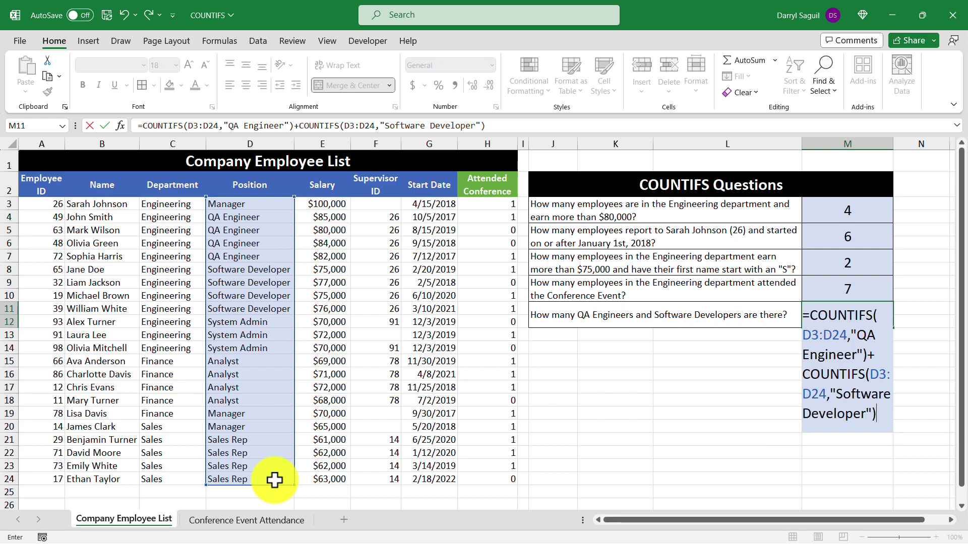
pyautogui.press('Return')
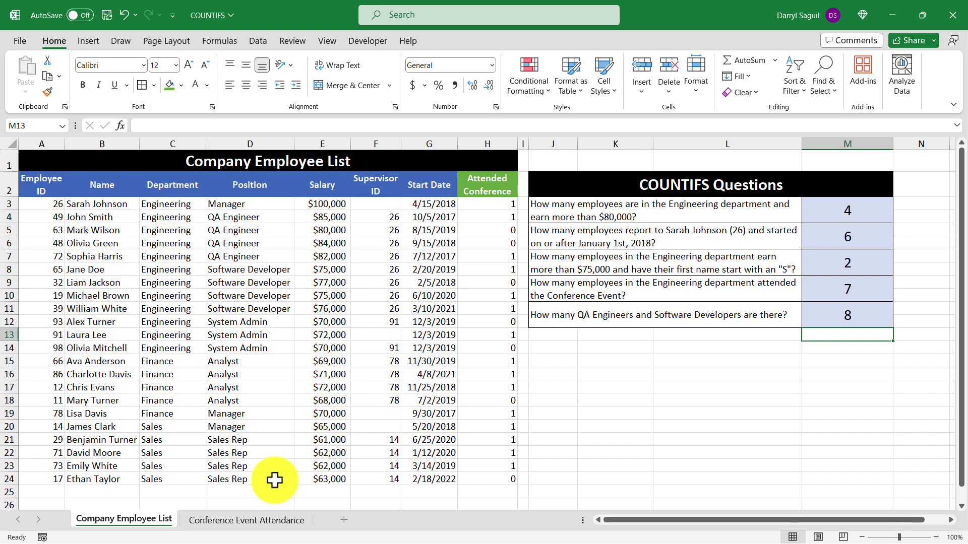